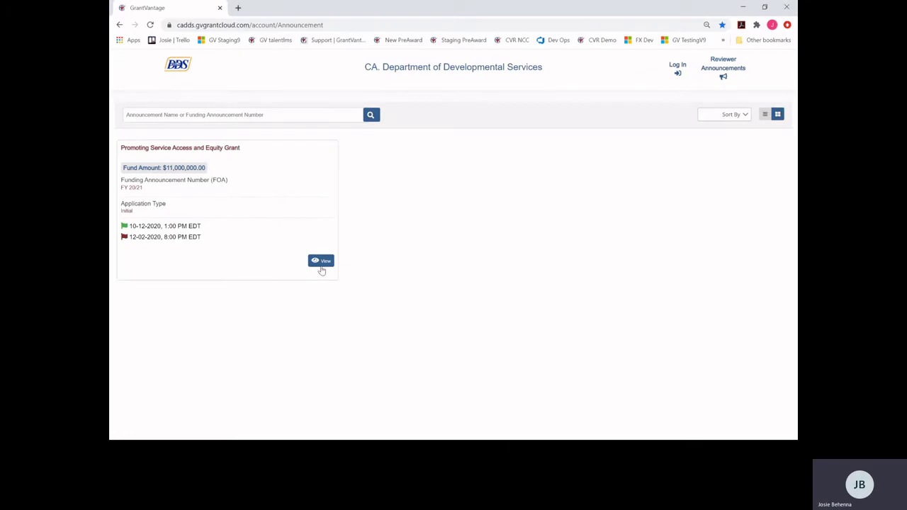
Open the Promoting Service Access and Equity Grant announcement and scroll through its guidelines
{"action": "left_click", "coordinate": [321, 263]}
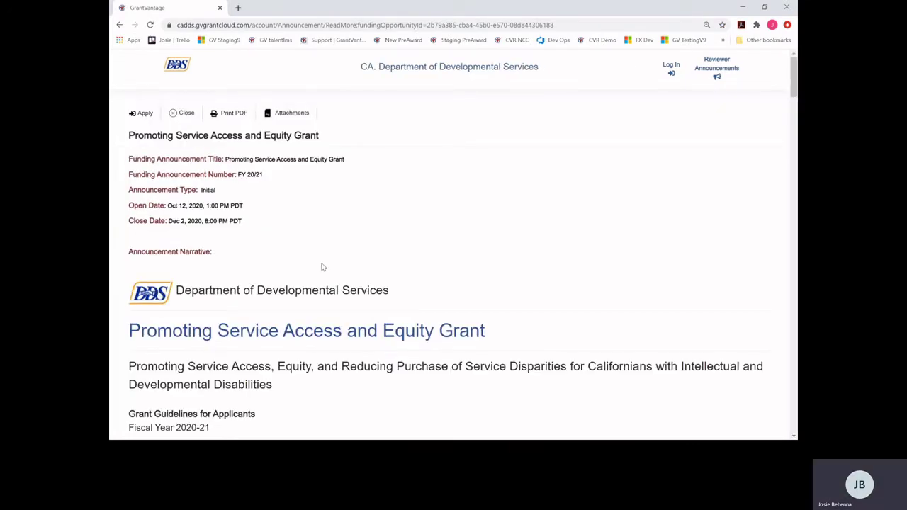
{"action": "scroll", "coordinate": [322, 265], "scroll_direction": "down", "scroll_amount": 10}
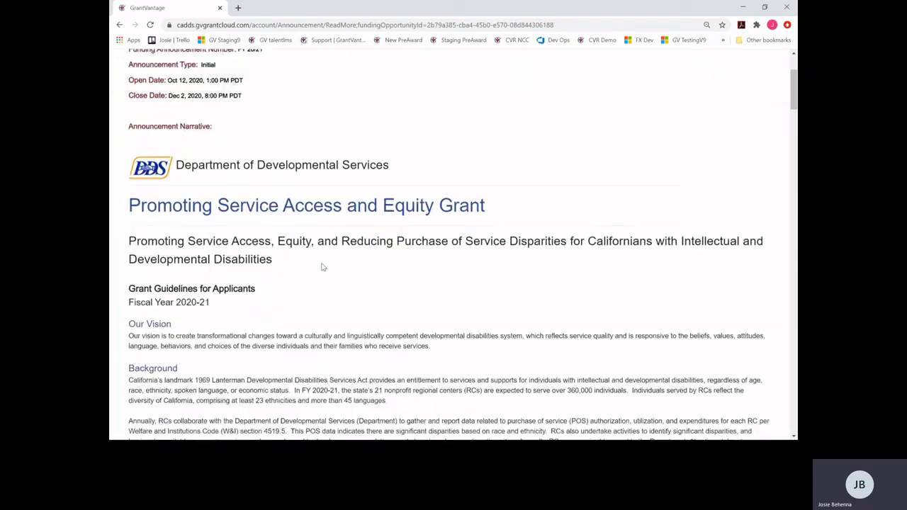
{"action": "scroll", "coordinate": [319, 263], "scroll_direction": "up", "scroll_amount": 10}
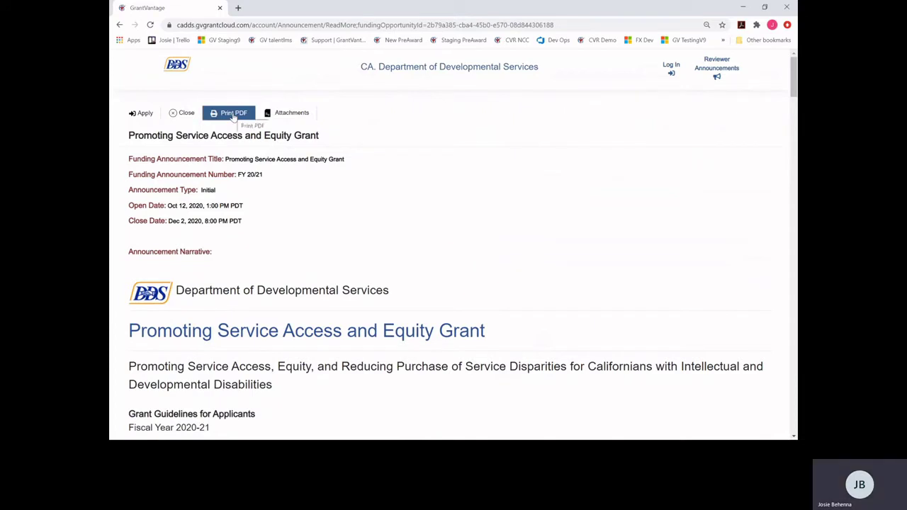
Apply for the grant, register as an applicant, and open the GrantVantage Inc.2 applicant profile
{"action": "left_click", "coordinate": [145, 115]}
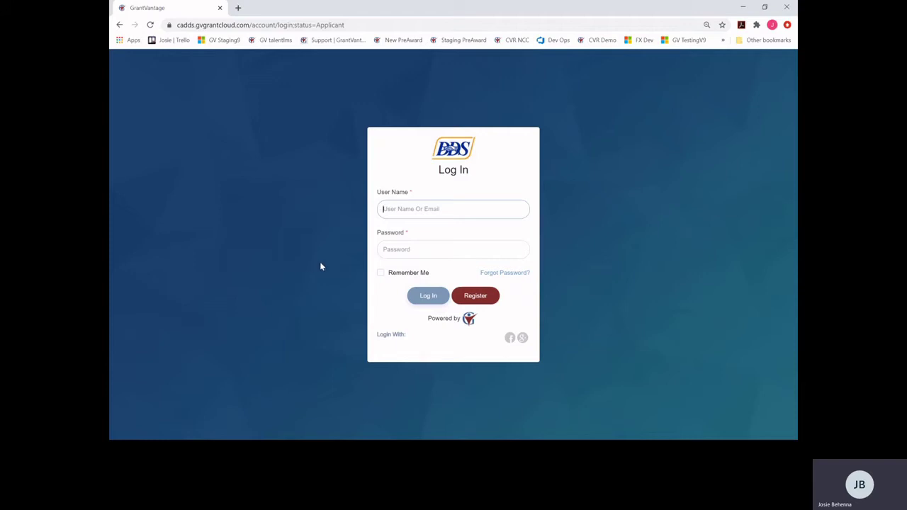
{"action": "left_click", "coordinate": [469, 299]}
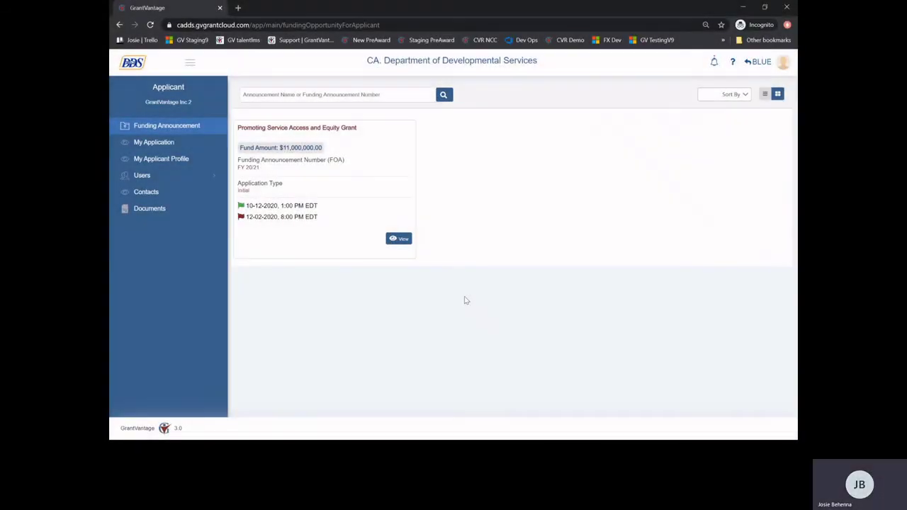
{"action": "left_click", "coordinate": [214, 162]}
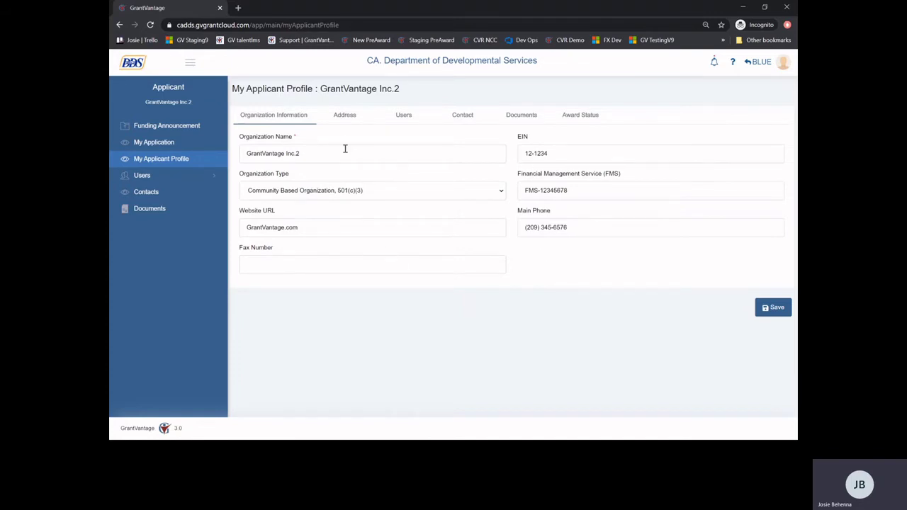
Review the profile's Address, Users and Contact tabs, ending on the four-PDF Documents list
{"action": "left_click", "coordinate": [343, 118]}
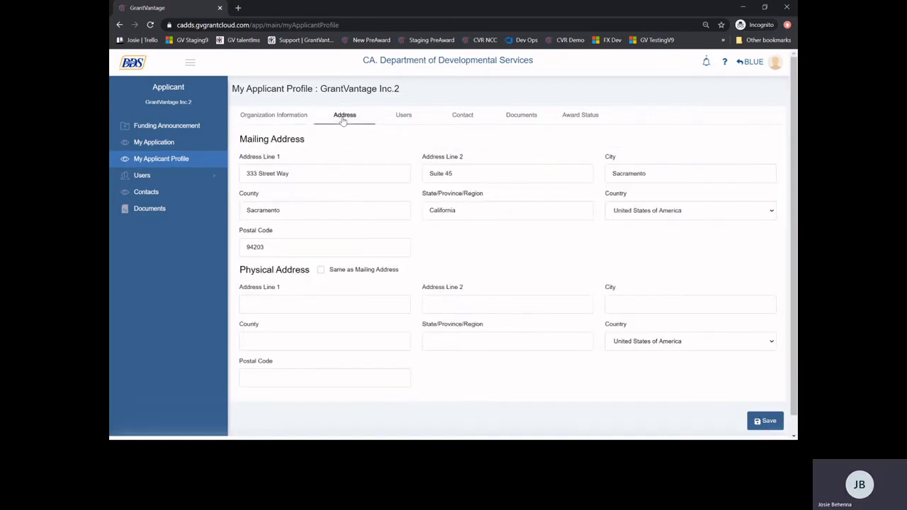
{"action": "left_click", "coordinate": [400, 116]}
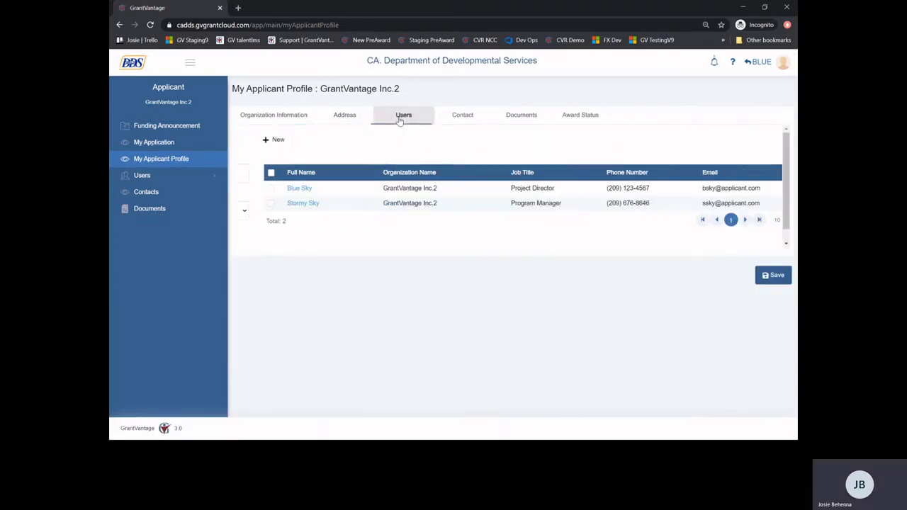
{"action": "left_click", "coordinate": [461, 118]}
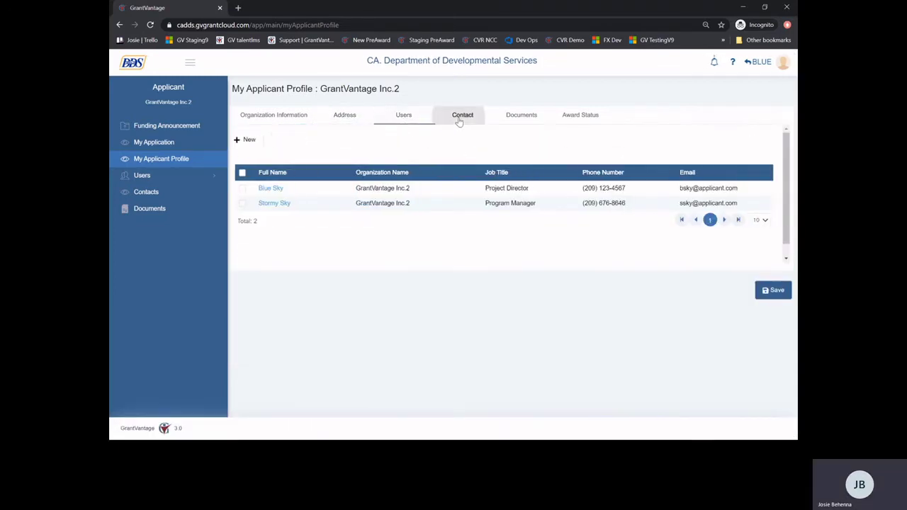
{"action": "left_click", "coordinate": [515, 118]}
{"action": "left_click", "coordinate": [413, 118]}
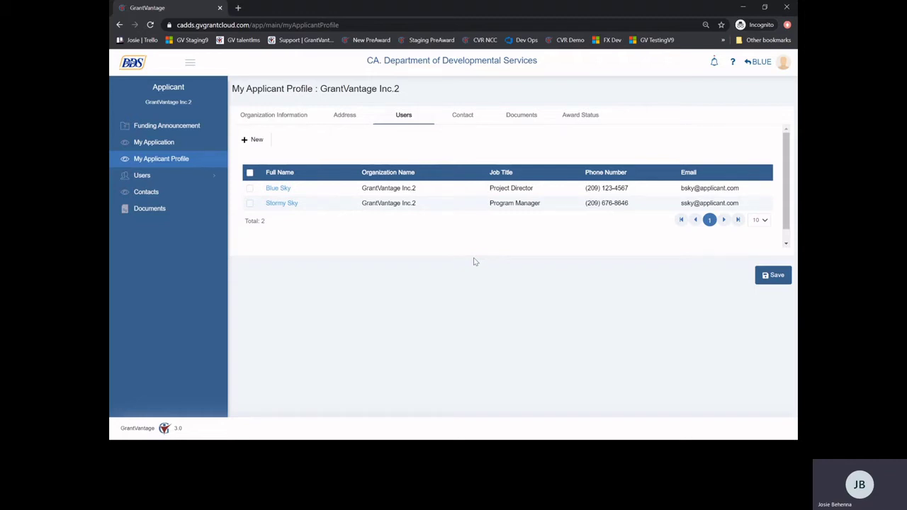
{"action": "left_click", "coordinate": [463, 121]}
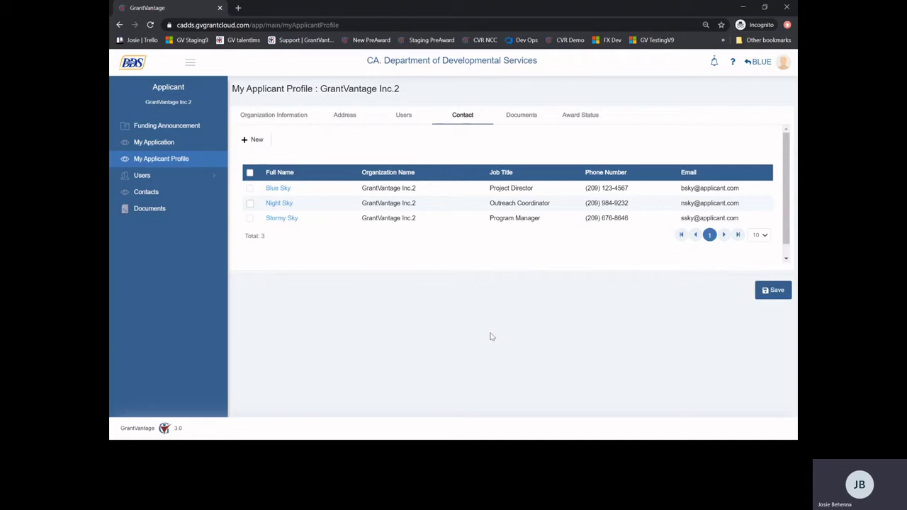
{"action": "left_click", "coordinate": [518, 122]}
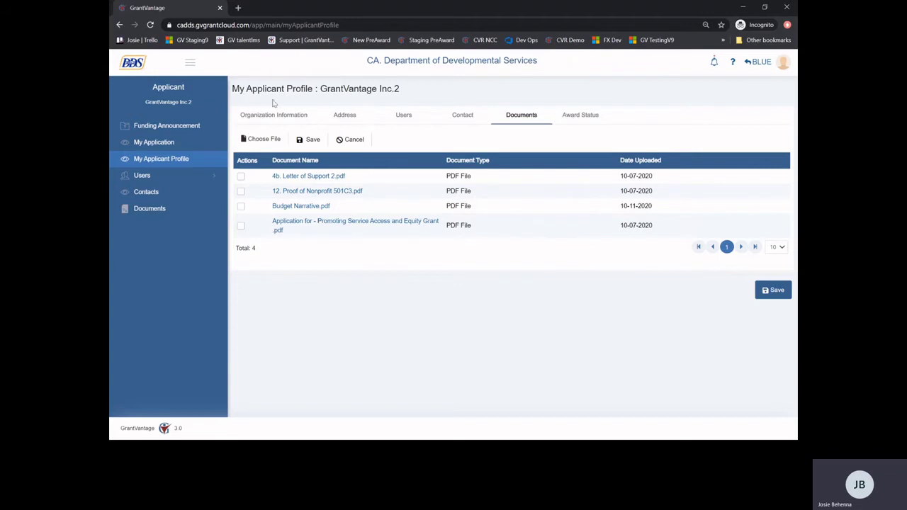
Resume the saved grant application from Funding Announcements and maximize it to fill the window
{"action": "left_click", "coordinate": [195, 126]}
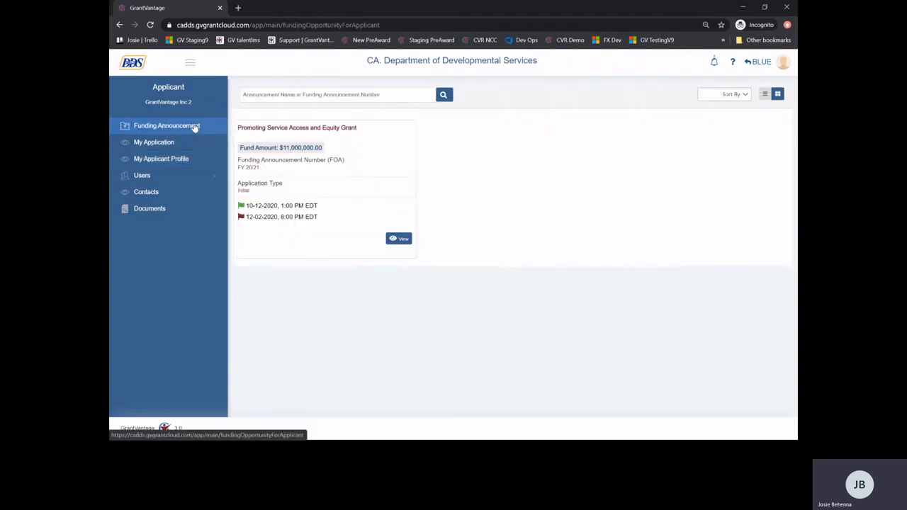
{"action": "left_click", "coordinate": [399, 240]}
{"action": "left_click", "coordinate": [261, 100]}
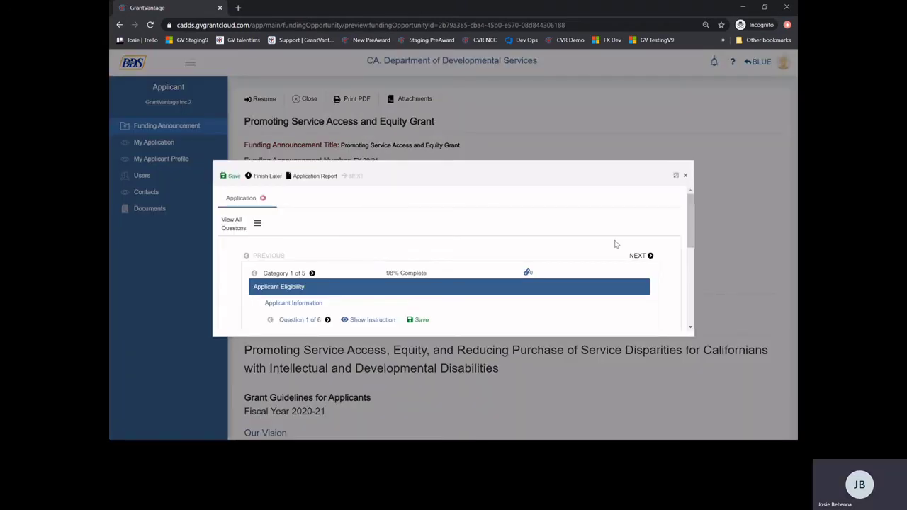
{"action": "left_click", "coordinate": [675, 176]}
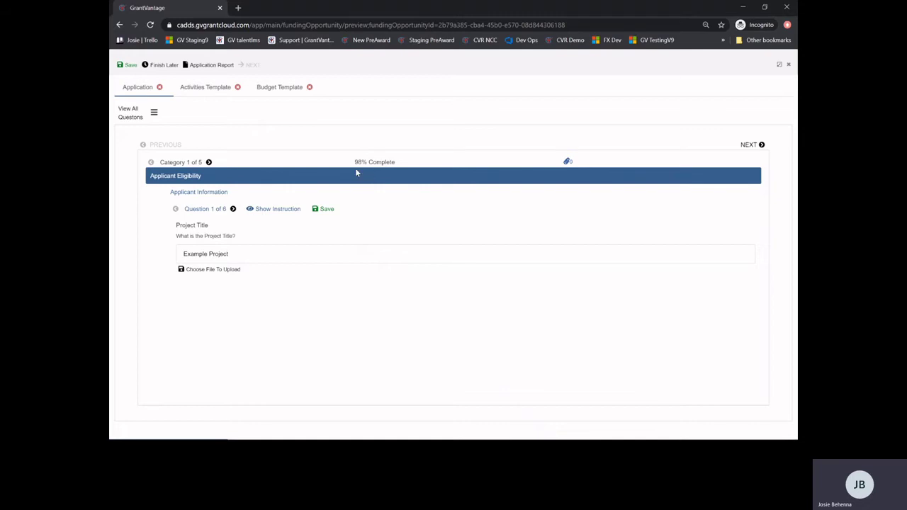
Review all application questions by category, then show objective 101 in the Activities Template
{"action": "left_click", "coordinate": [154, 114]}
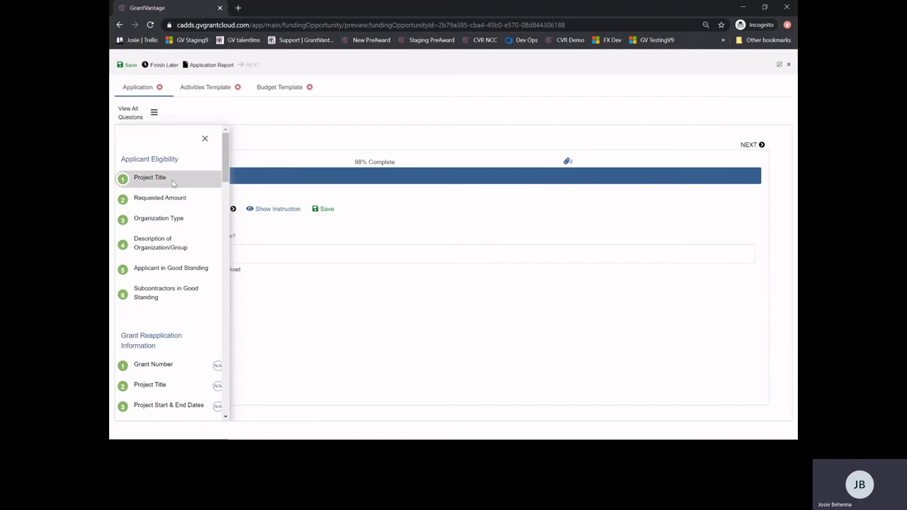
{"action": "scroll", "coordinate": [172, 184], "scroll_direction": "down", "scroll_amount": 15}
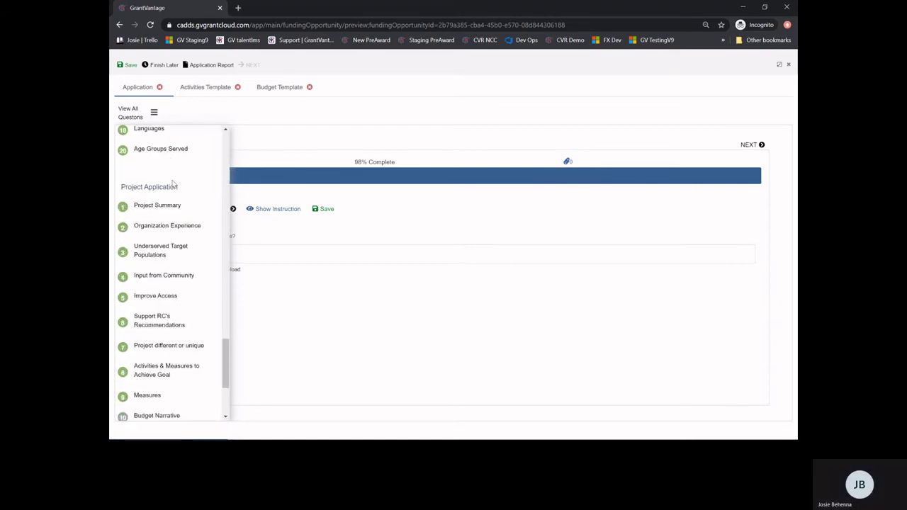
{"action": "scroll", "coordinate": [172, 183], "scroll_direction": "down", "scroll_amount": 3}
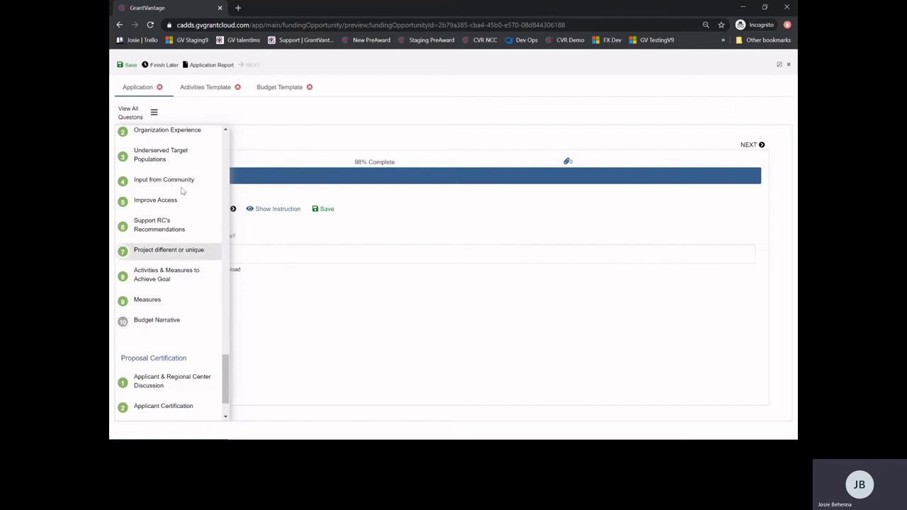
{"action": "left_click", "coordinate": [203, 90]}
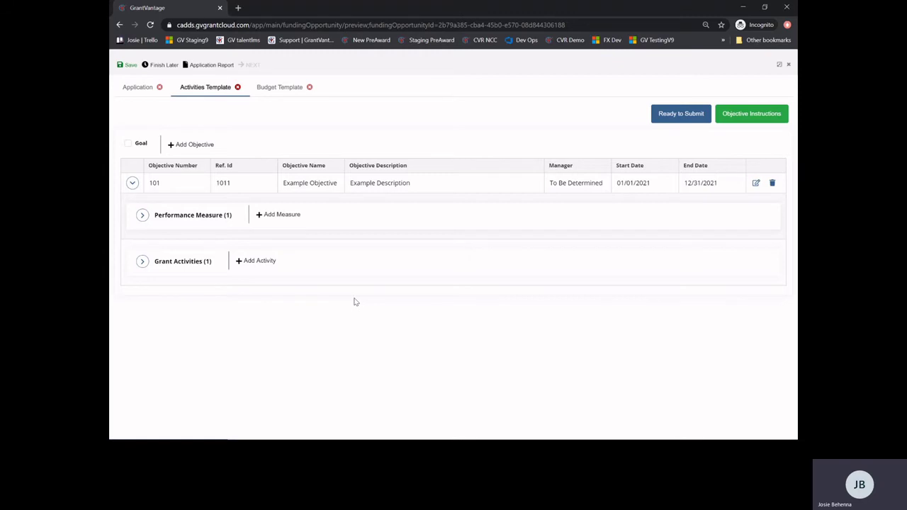
{"action": "left_click", "coordinate": [755, 118]}
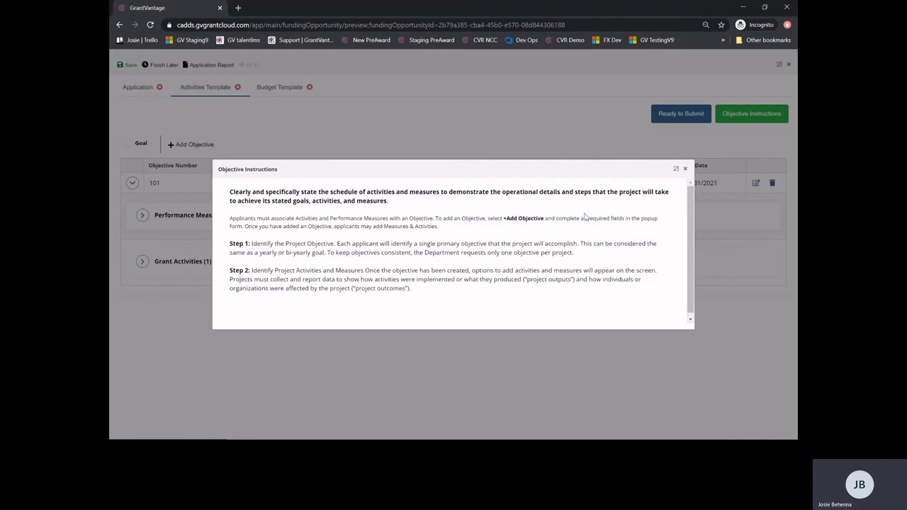
{"action": "left_click", "coordinate": [685, 170]}
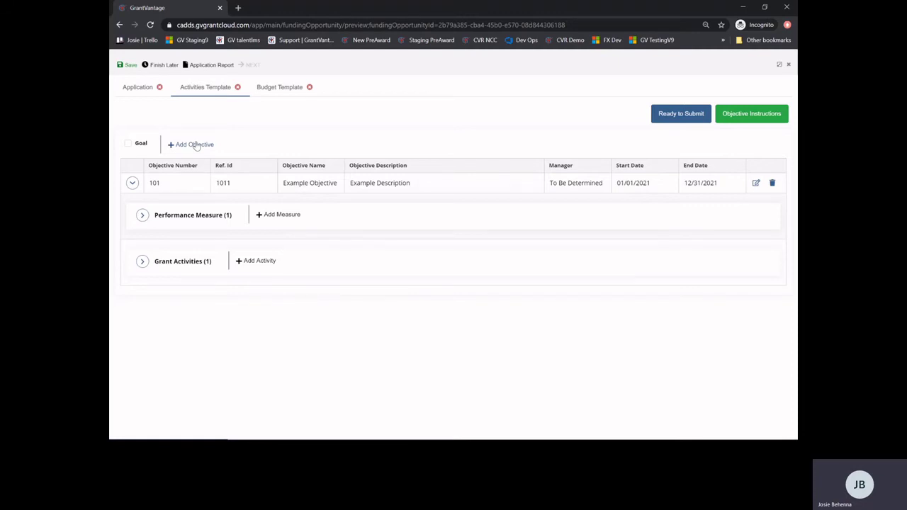
{"action": "left_click", "coordinate": [197, 145]}
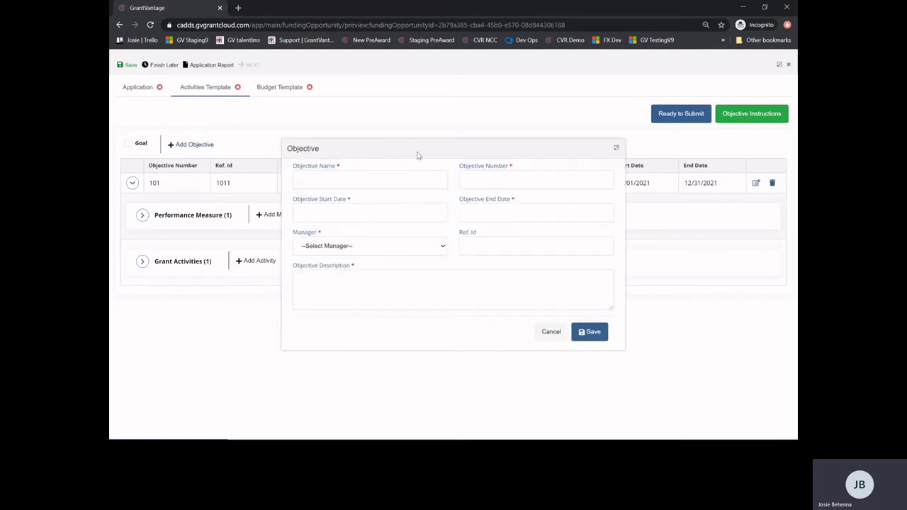
{"action": "left_click", "coordinate": [421, 247]}
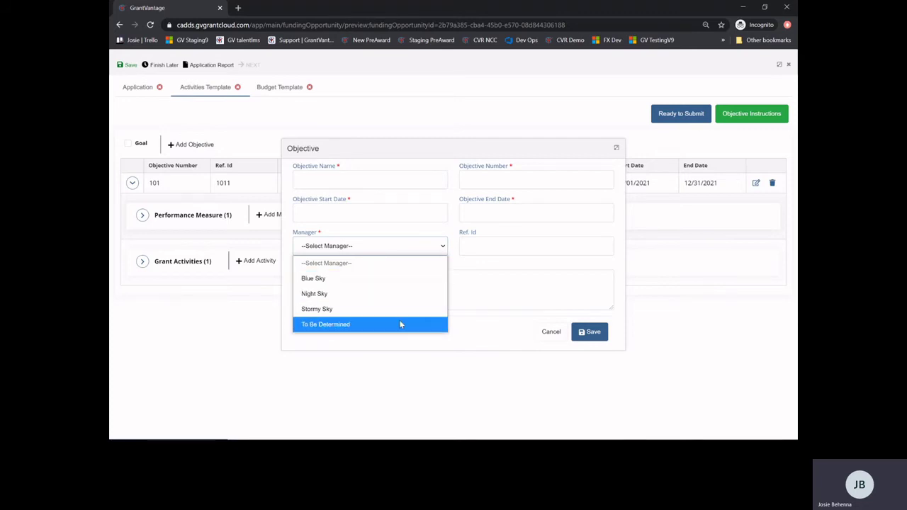
{"action": "left_click", "coordinate": [540, 336]}
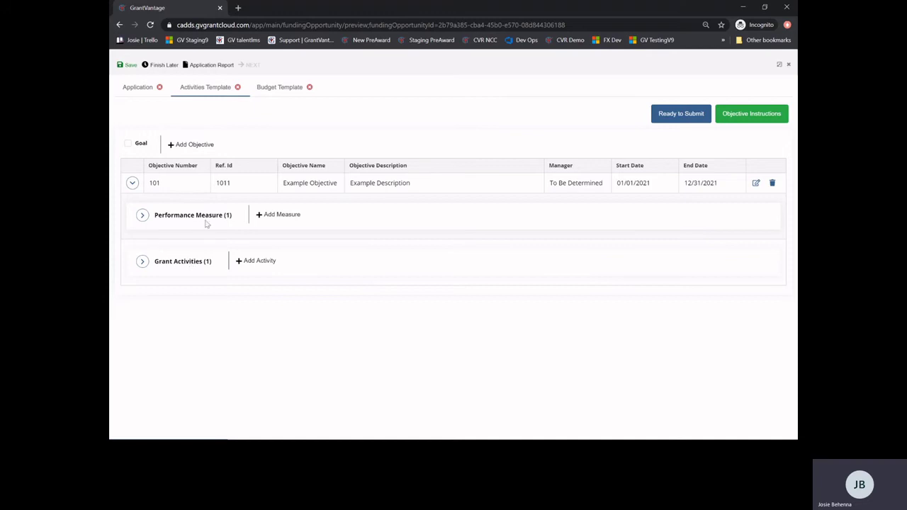
Expand objective 101's performance measures and cancel adding a new measure
{"action": "left_click", "coordinate": [142, 216]}
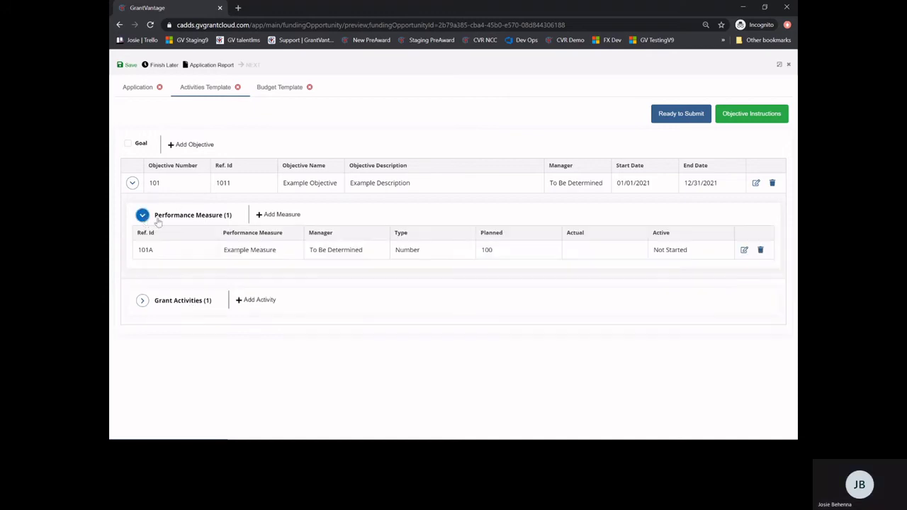
{"action": "left_click", "coordinate": [277, 215]}
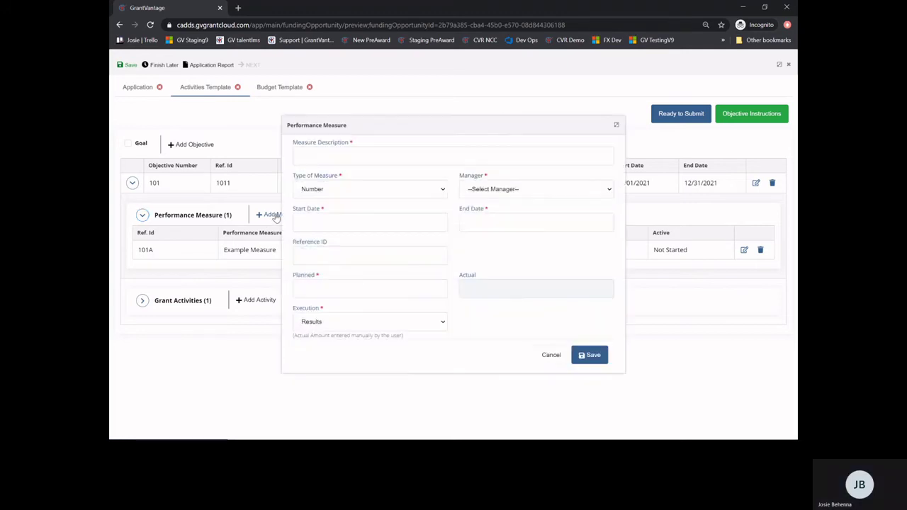
{"action": "left_click", "coordinate": [548, 357]}
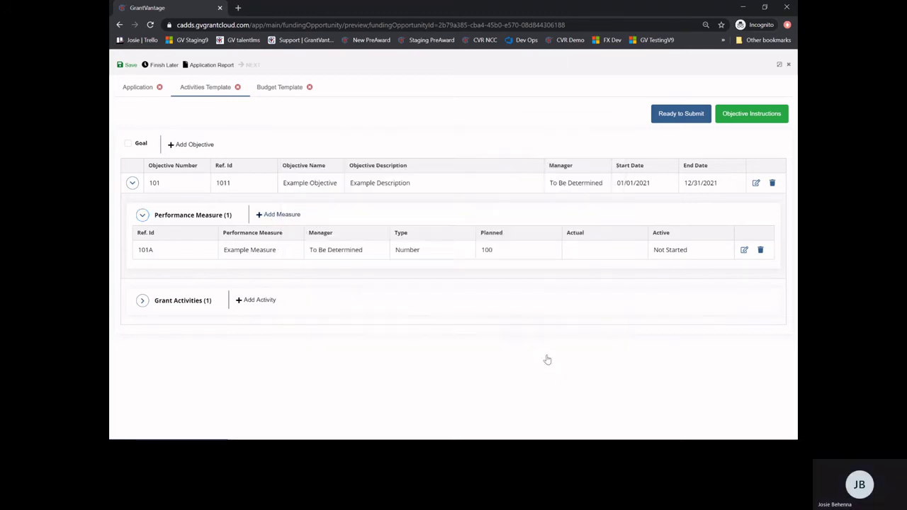
Expand Grant Activities showing 101B Example Activity, and cancel adding a new activity
{"action": "left_click", "coordinate": [143, 302]}
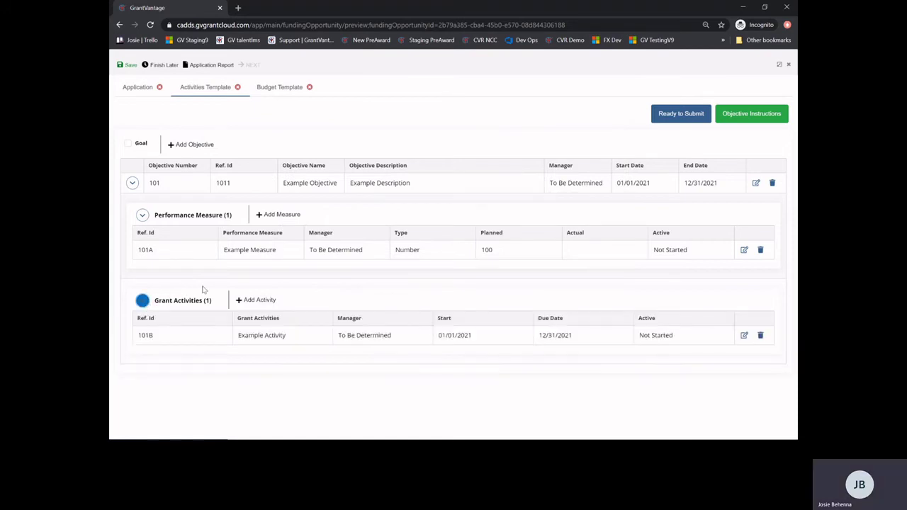
{"action": "left_click", "coordinate": [259, 300]}
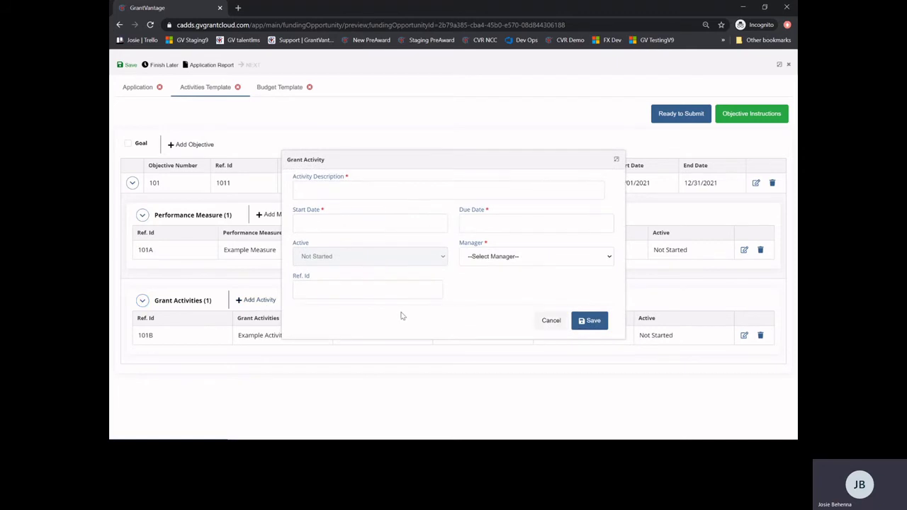
{"action": "left_click", "coordinate": [550, 321]}
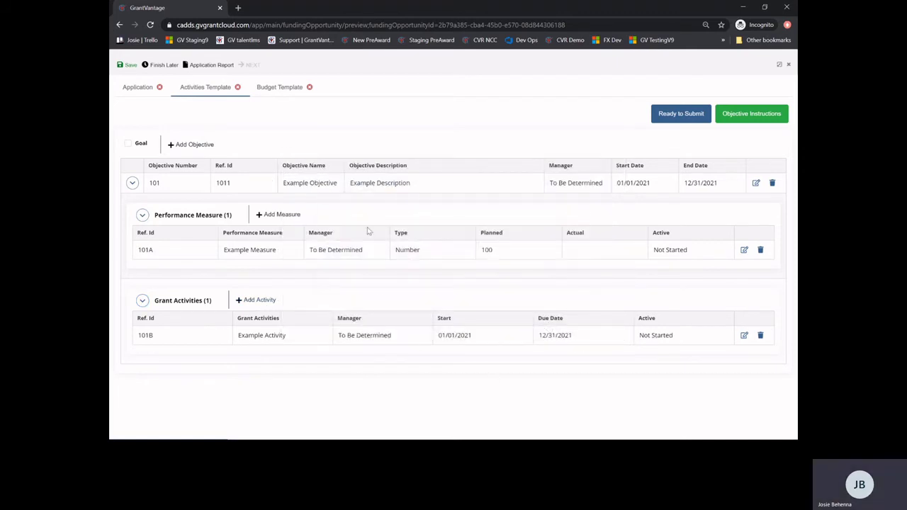
Mark the Activities Template ready to submit
{"action": "left_click", "coordinate": [677, 114]}
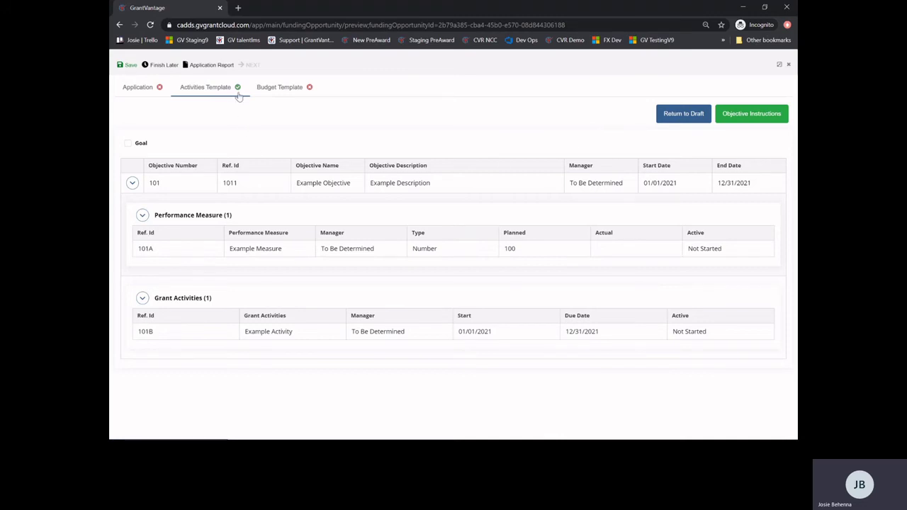
Open the Budget Template and read through the Budget Instructions before closing them
{"action": "left_click", "coordinate": [279, 89]}
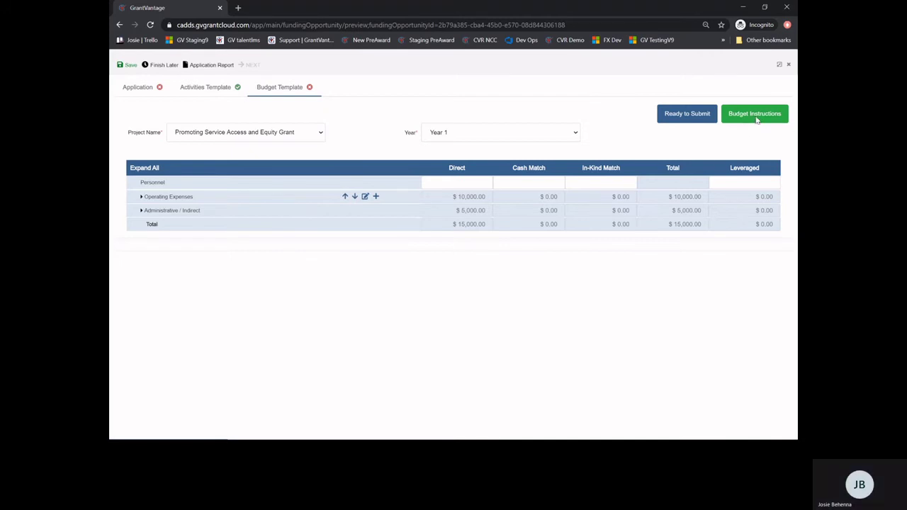
{"action": "left_click", "coordinate": [755, 120]}
{"action": "scroll", "coordinate": [520, 181], "scroll_direction": "down", "scroll_amount": 5}
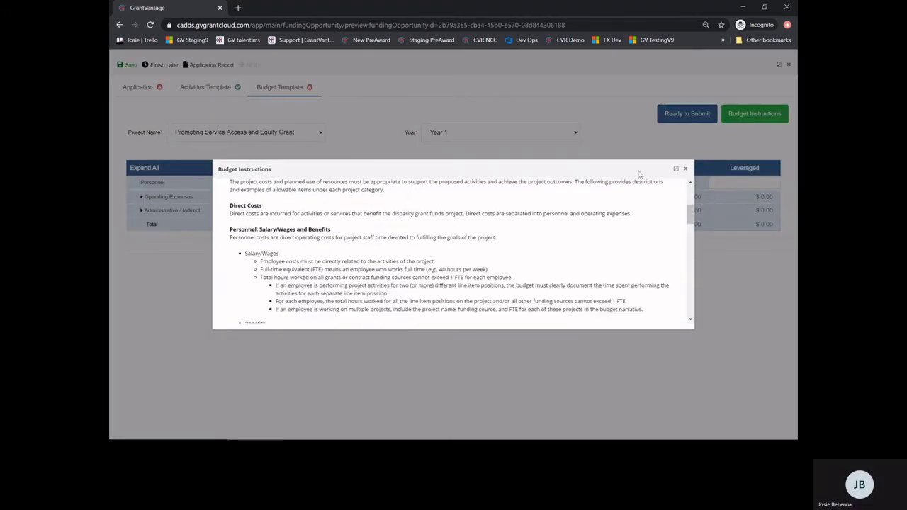
{"action": "left_click", "coordinate": [686, 170]}
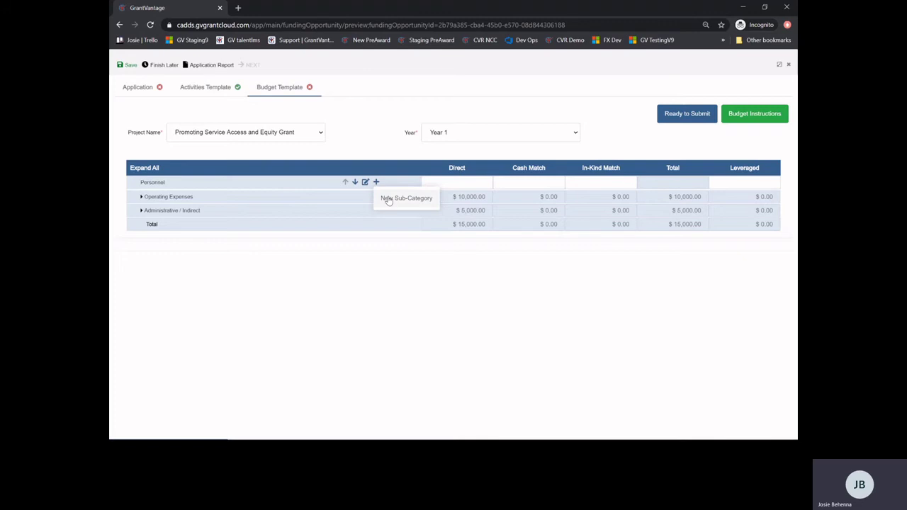
Add a Project Director sub-category under Personnel with a $5,000.00 direct cost
{"action": "left_click", "coordinate": [388, 200]}
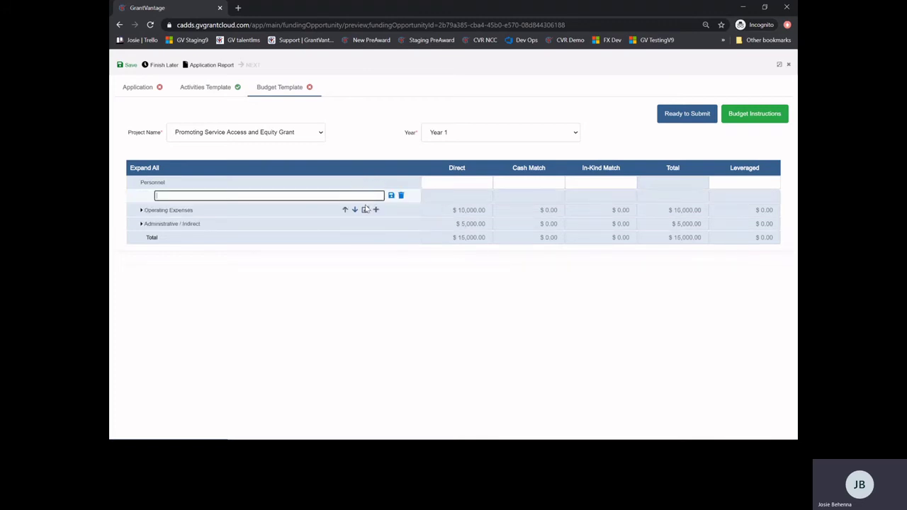
{"action": "type", "text": "Project "}
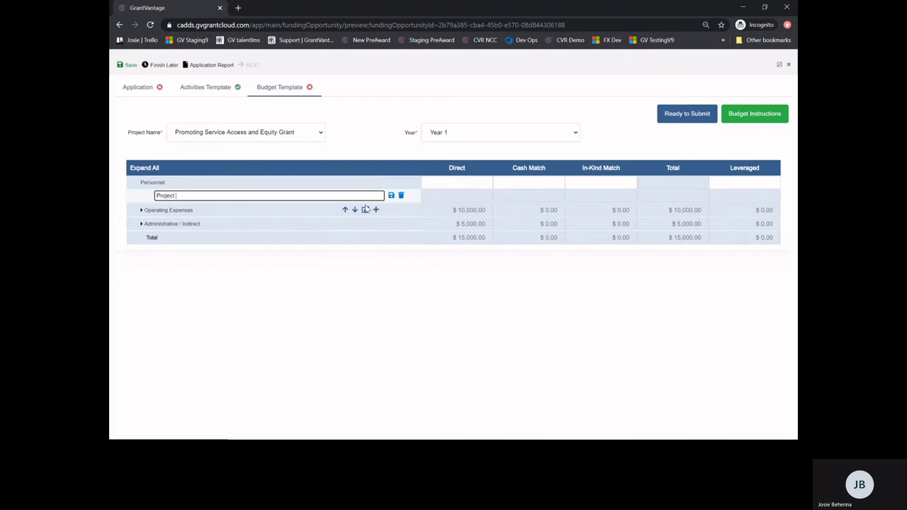
{"action": "type", "text": "Director"}
{"action": "left_click", "coordinate": [390, 197]}
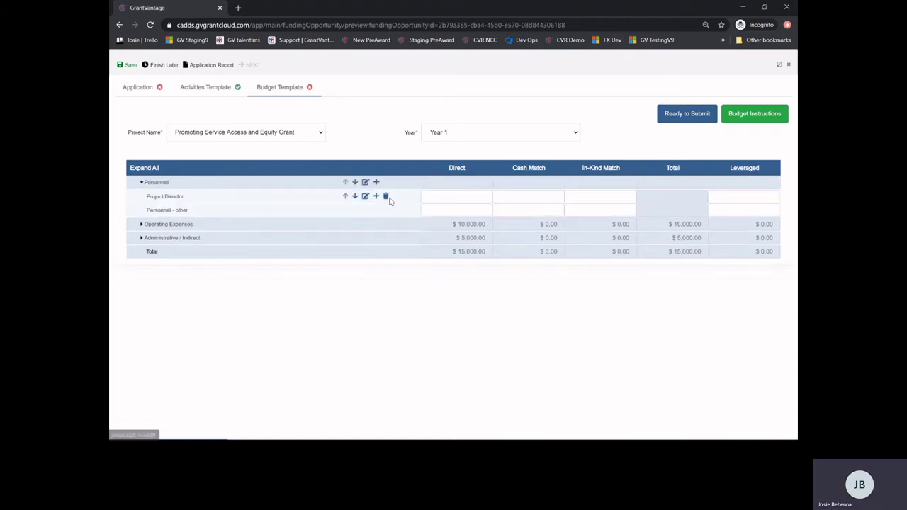
{"action": "left_click", "coordinate": [453, 197]}
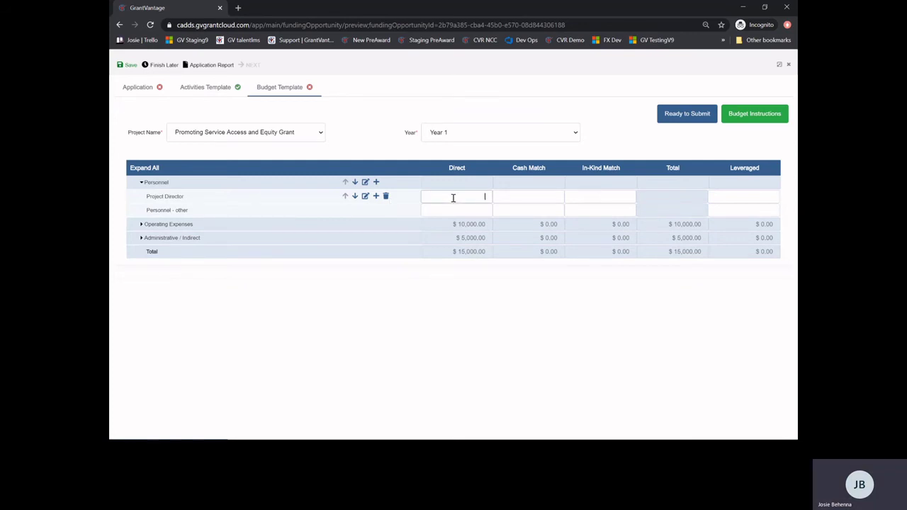
{"action": "type", "text": "5"}
{"action": "type", "text": "00.00"}
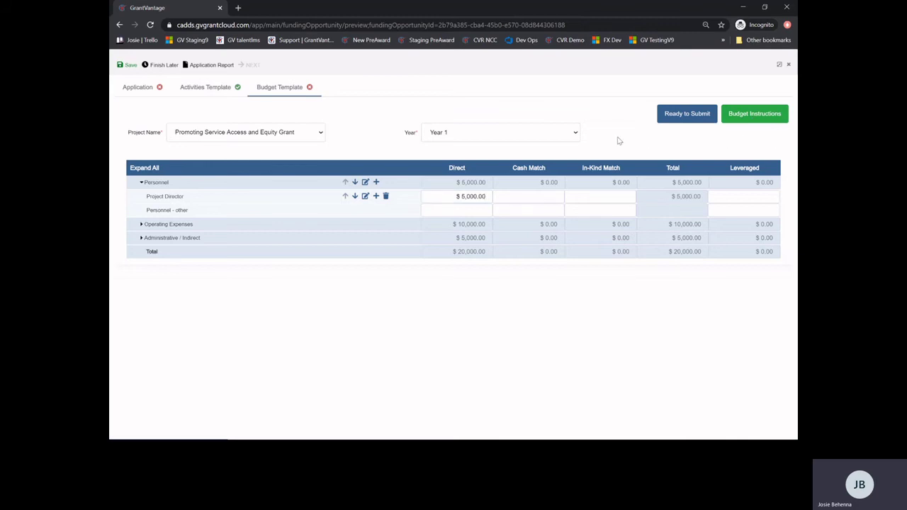
Keep Year 1 selected and mark the $20,000.00 Budget Template ready to submit
{"action": "left_click", "coordinate": [572, 137]}
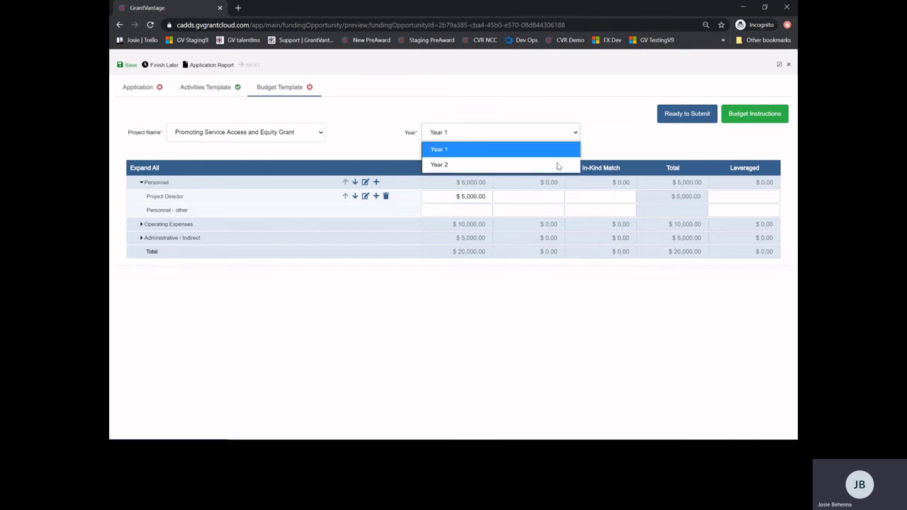
{"action": "left_click", "coordinate": [612, 150]}
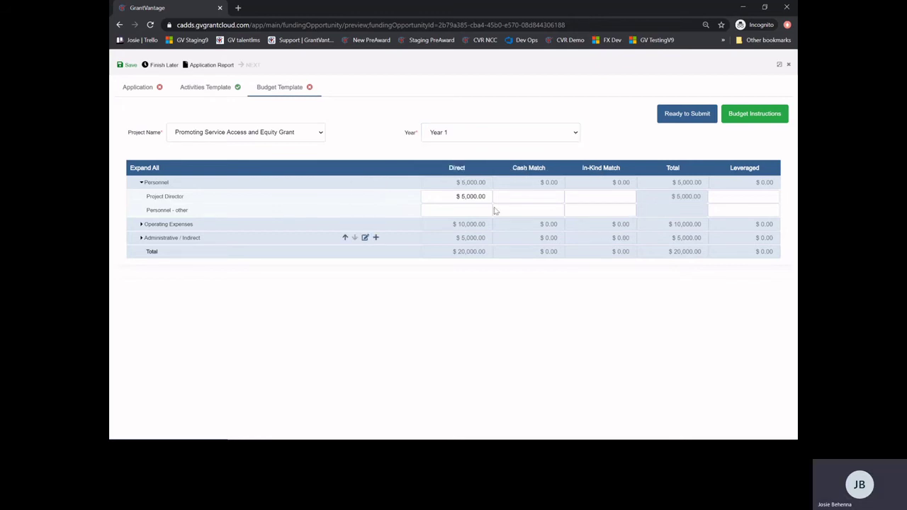
{"action": "left_click", "coordinate": [672, 117]}
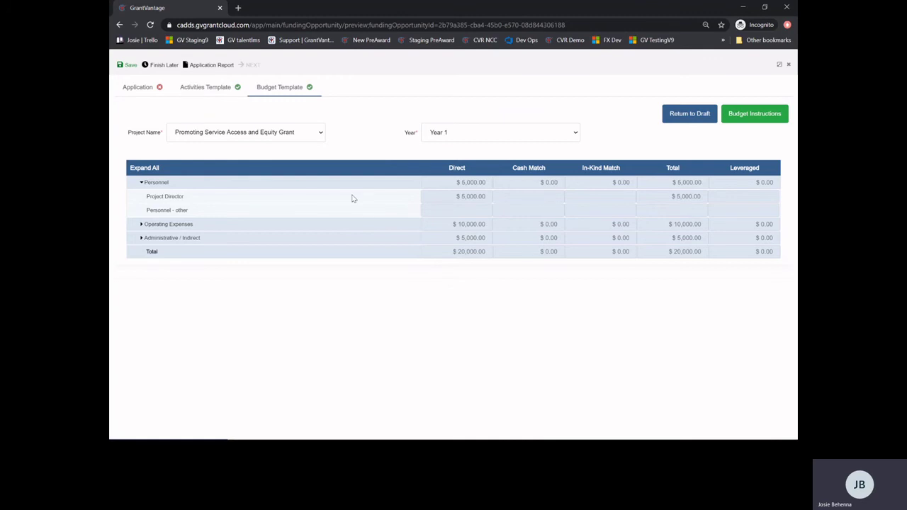
Attach Budget Narrative.pdf to the Budget Narrative application question and save it
{"action": "left_click", "coordinate": [132, 90]}
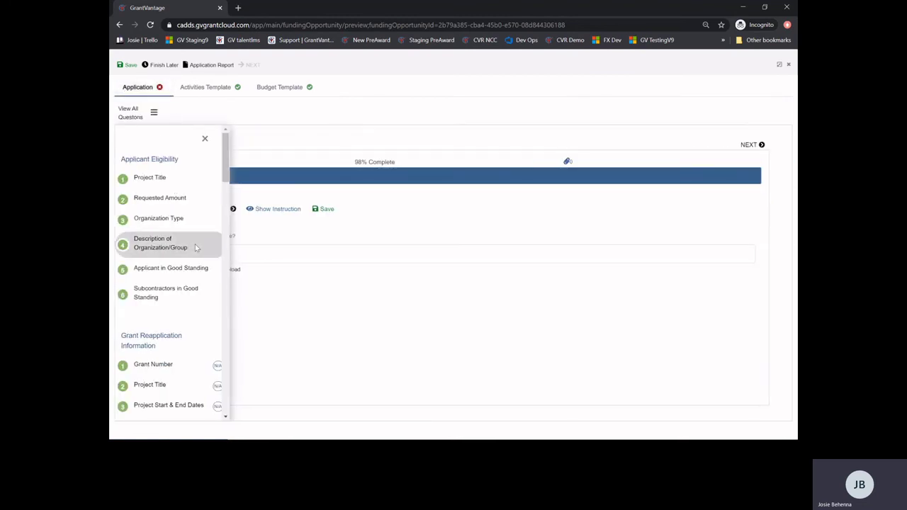
{"action": "scroll", "coordinate": [197, 247], "scroll_direction": "down", "scroll_amount": 15}
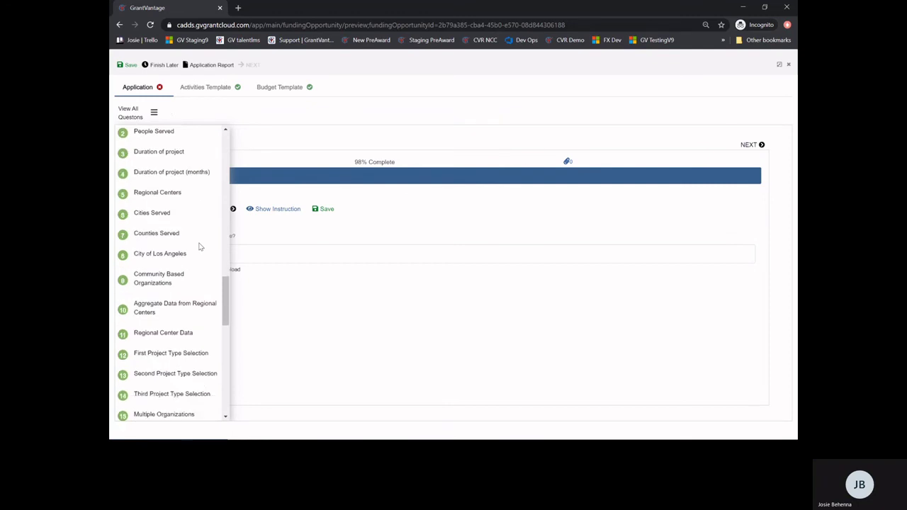
{"action": "scroll", "coordinate": [200, 248], "scroll_direction": "down", "scroll_amount": 5}
{"action": "left_click", "coordinate": [178, 267]}
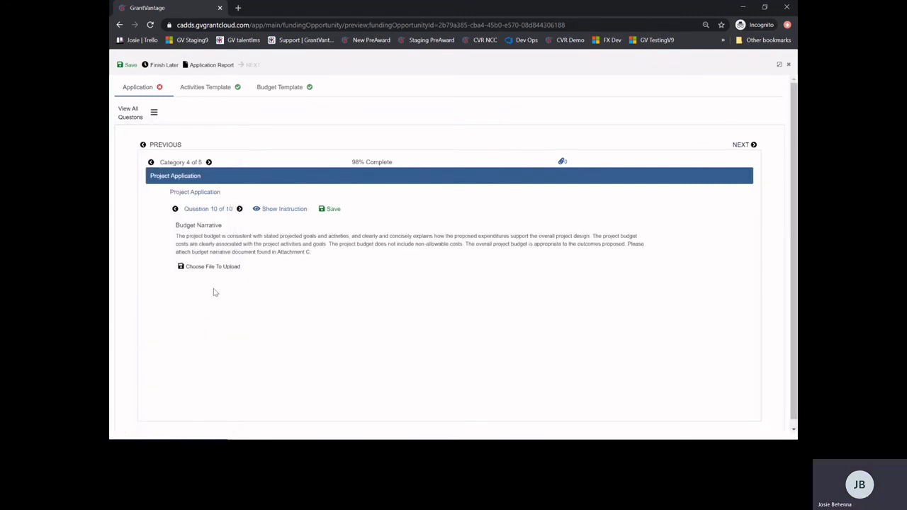
{"action": "left_click", "coordinate": [212, 269]}
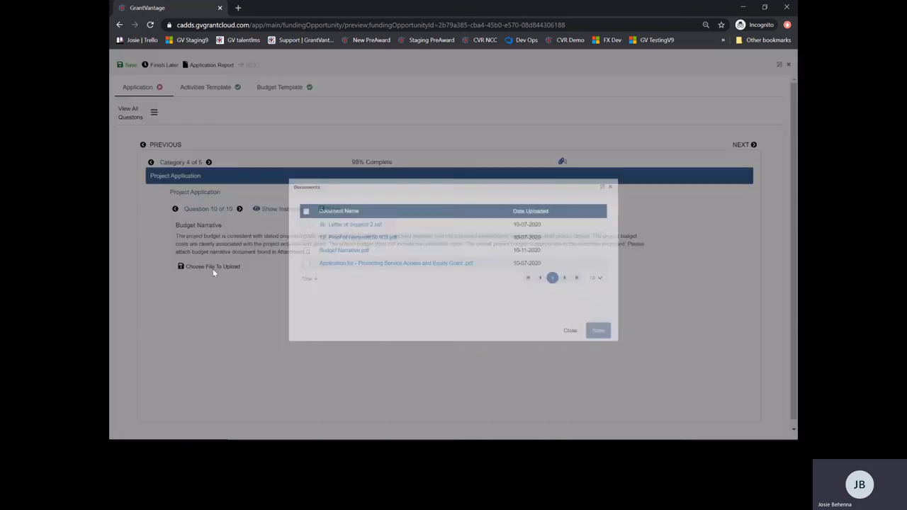
{"action": "left_click", "coordinate": [283, 253]}
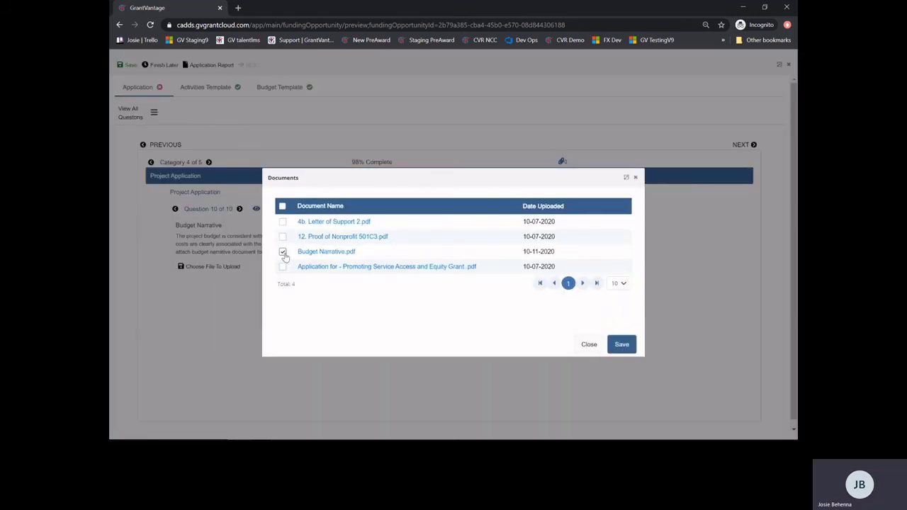
{"action": "left_click", "coordinate": [623, 346]}
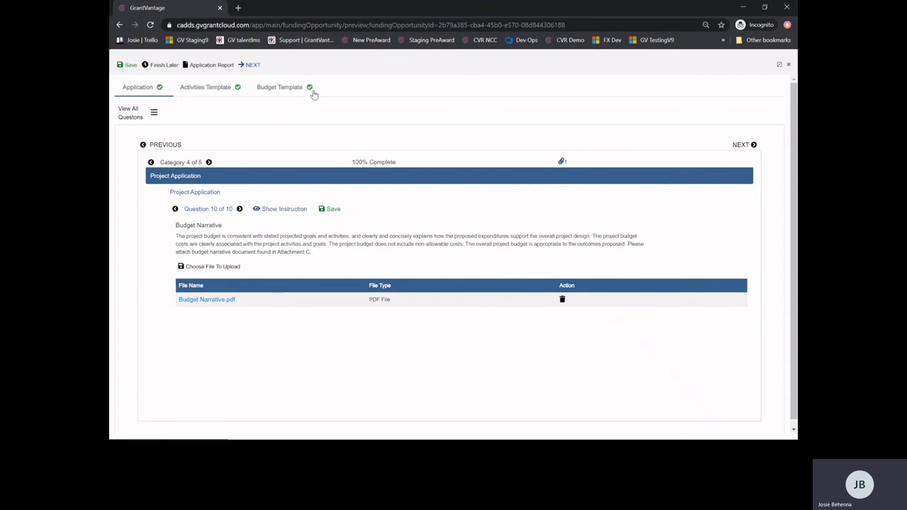
Save the application answers and continue to the project details form
{"action": "left_click", "coordinate": [253, 66]}
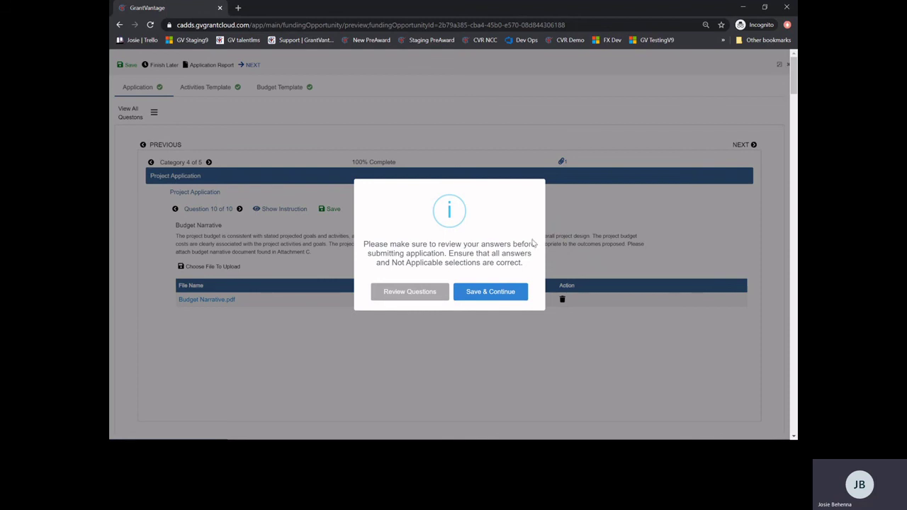
{"action": "left_click", "coordinate": [506, 292]}
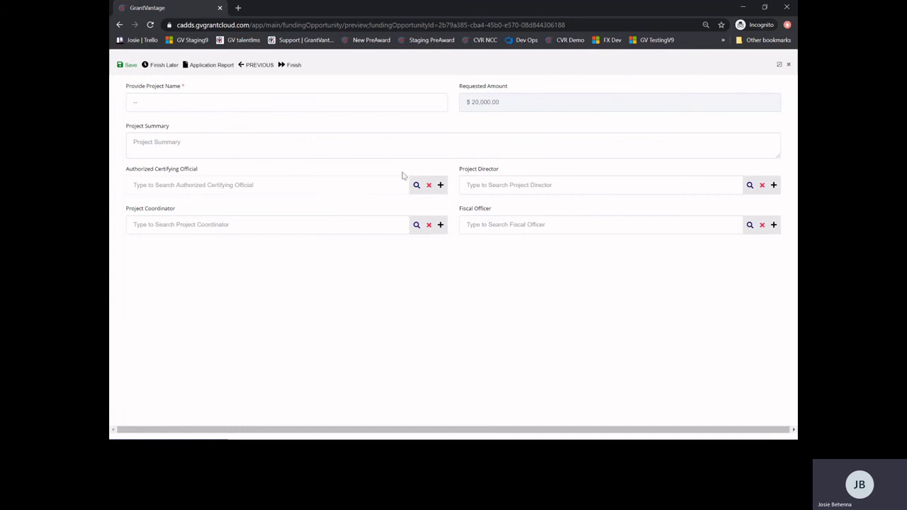
Enter 'Example Project' as the project name and 'Example Text' as the project summary
{"action": "left_click", "coordinate": [286, 102]}
{"action": "type", "text": "Example Project"}
{"action": "left_click", "coordinate": [290, 138]}
{"action": "type", "text": "Example Text"}
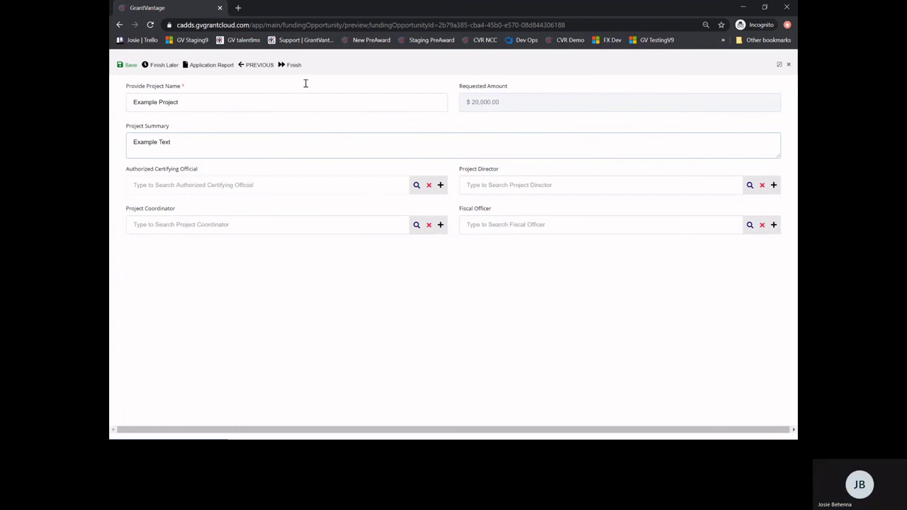